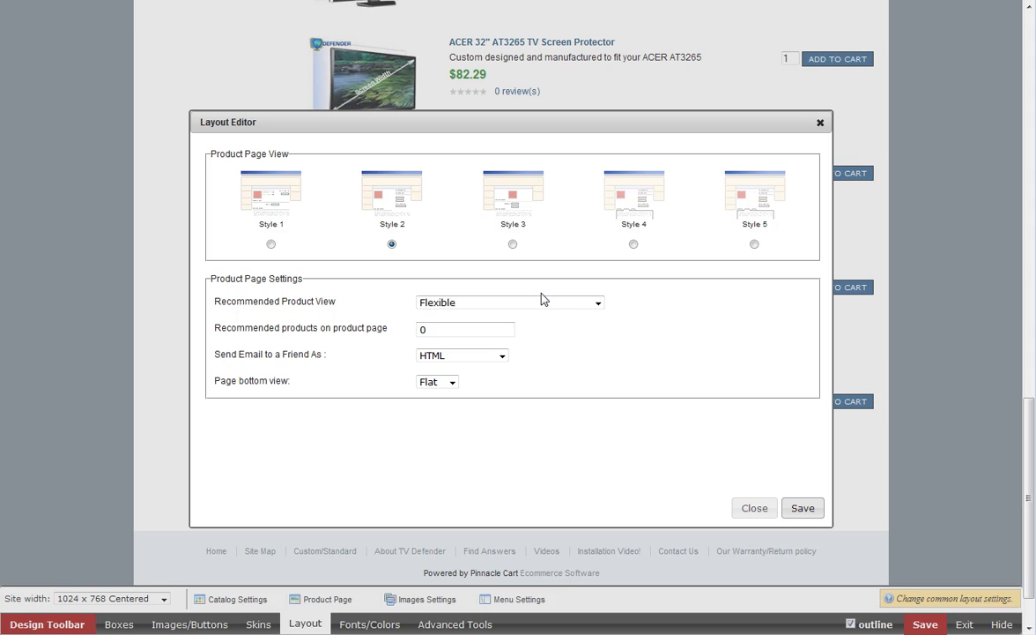
Step: Review the options for recommended product view, e-mail to a friend format and page bottom view, keeping Flexible, HTML and Flat
left_click(597, 307)
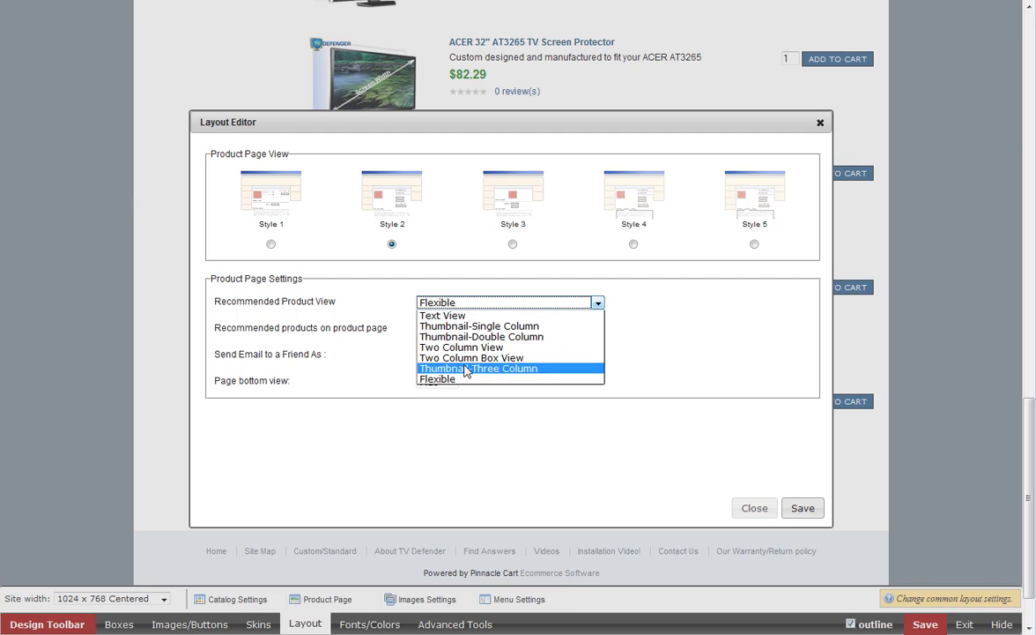
left_click(451, 305)
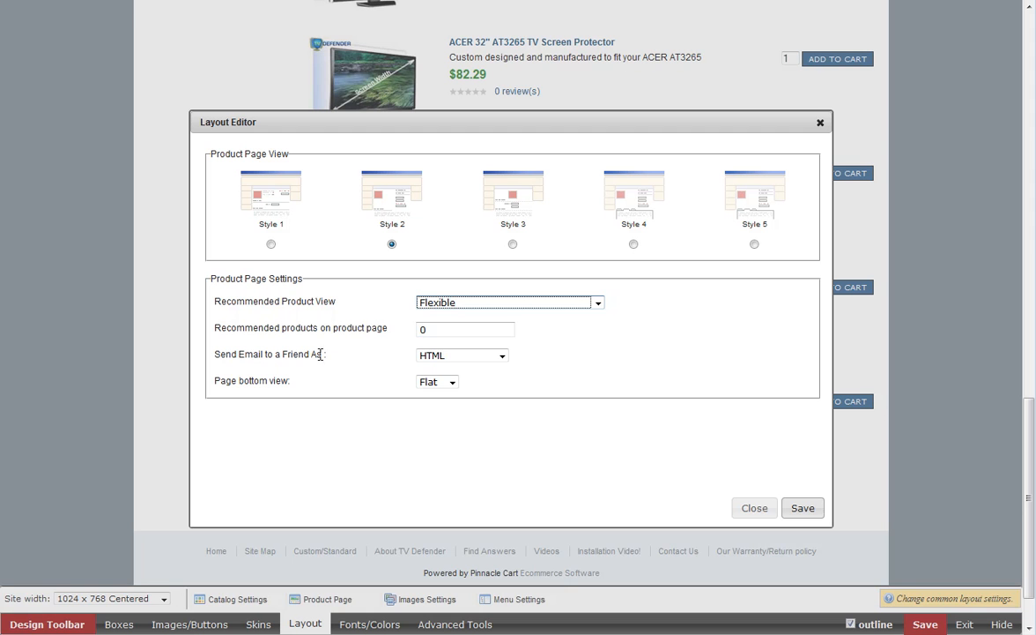
left_click(502, 355)
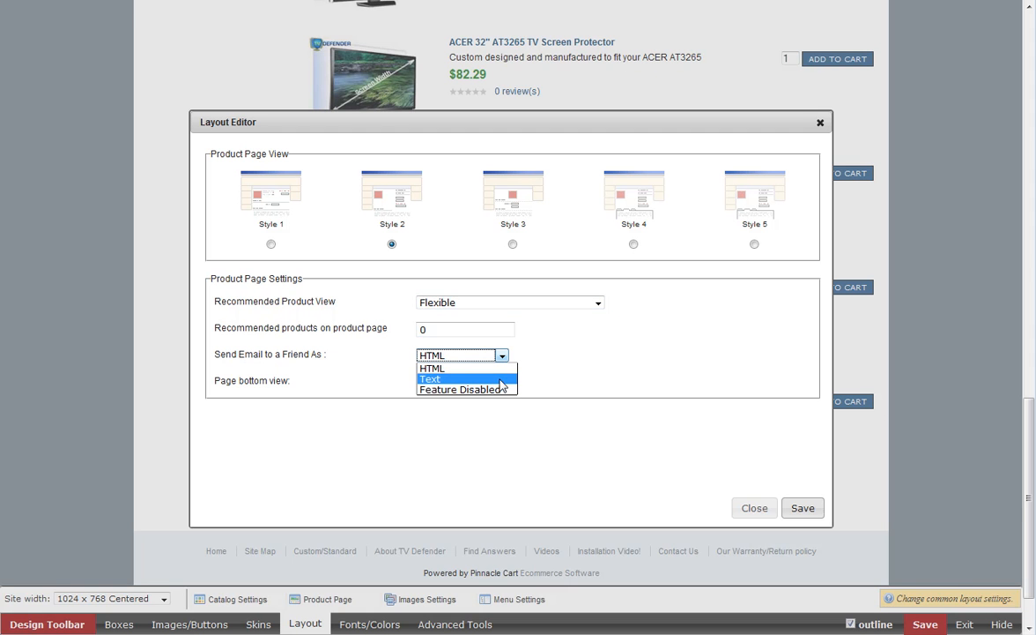
left_click(425, 369)
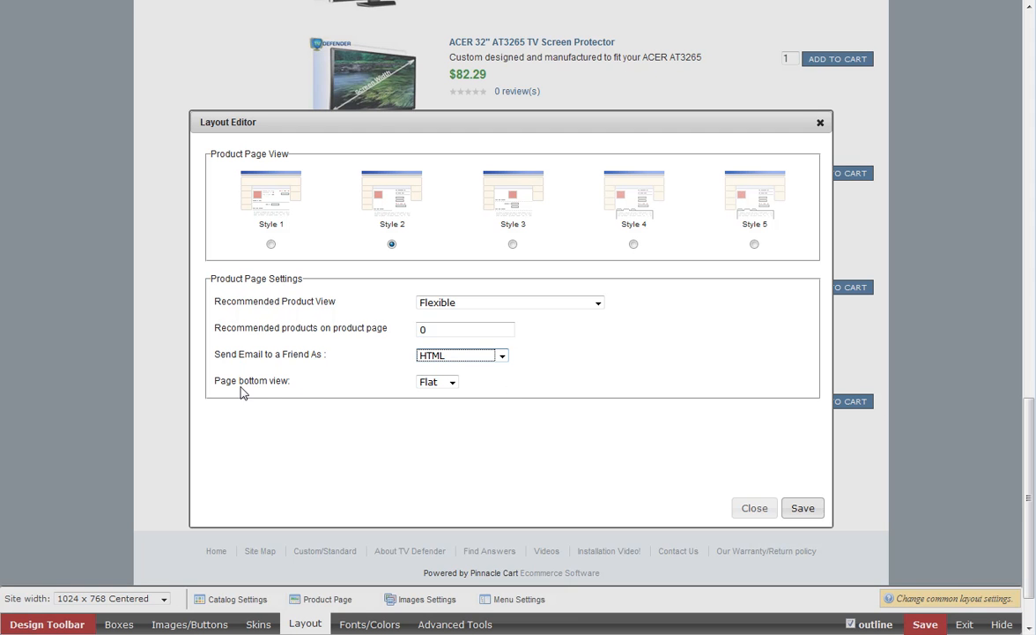
left_click(450, 383)
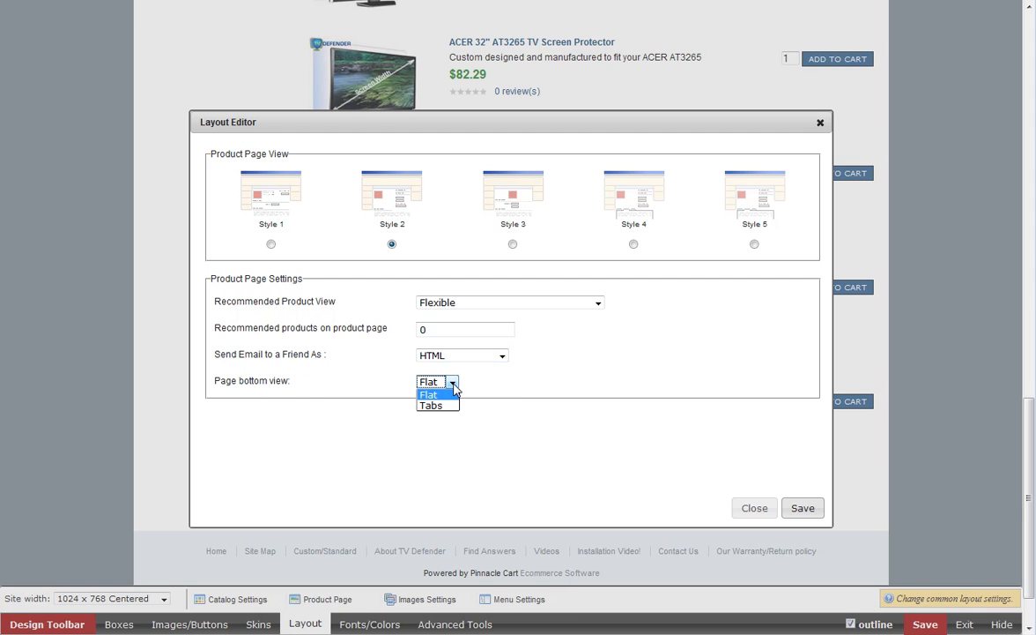
left_click(443, 396)
left_click(385, 379)
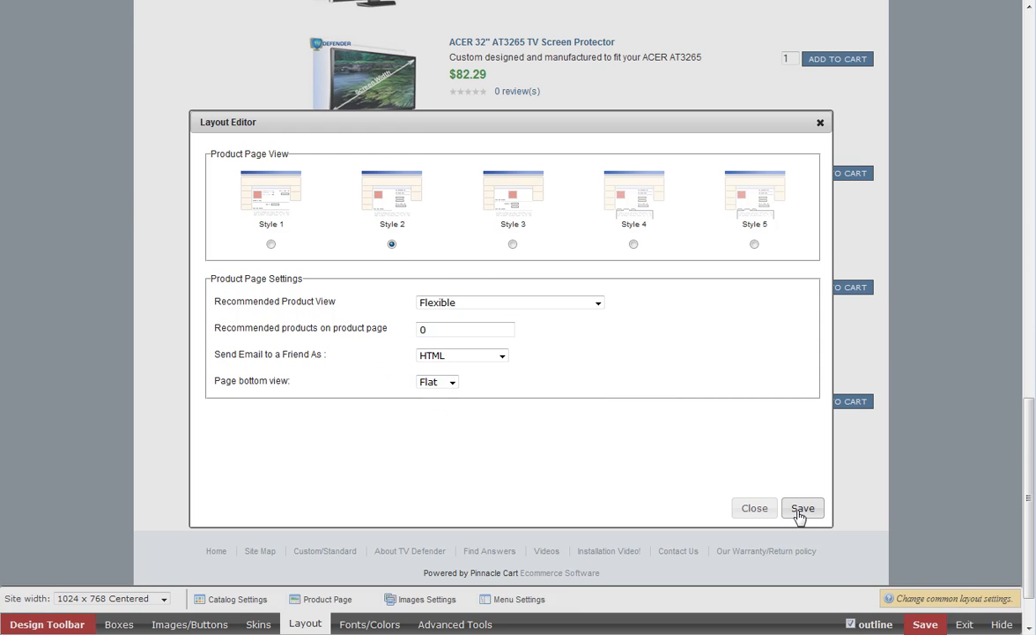
left_click(754, 508)
Step: Open the LG 32LE5400 product page and examine its layout from the product options down to the recommended products
scroll(629, 410, "up", 12)
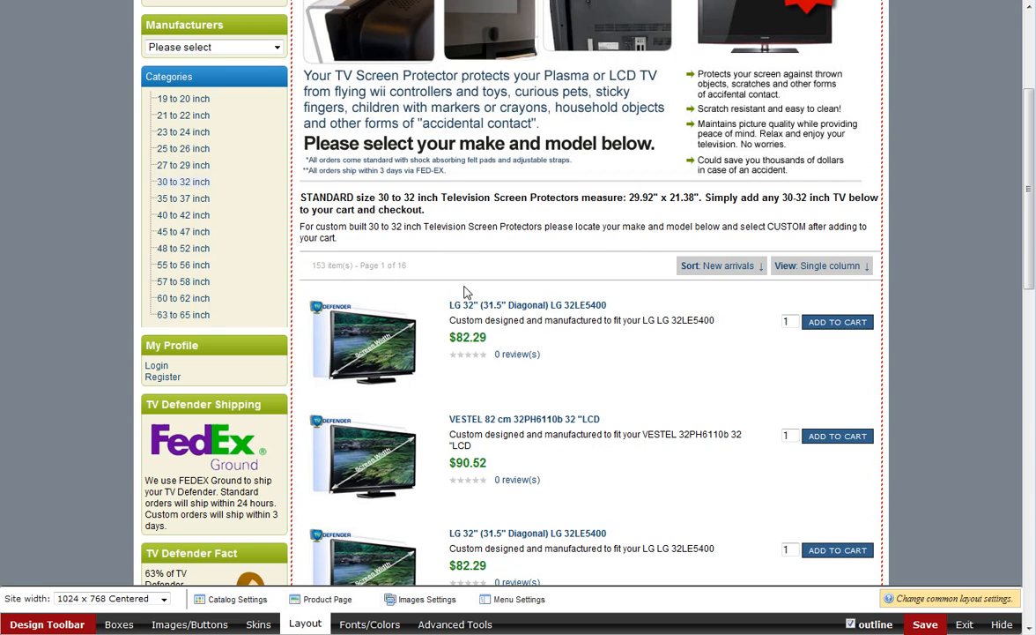
left_click(512, 308)
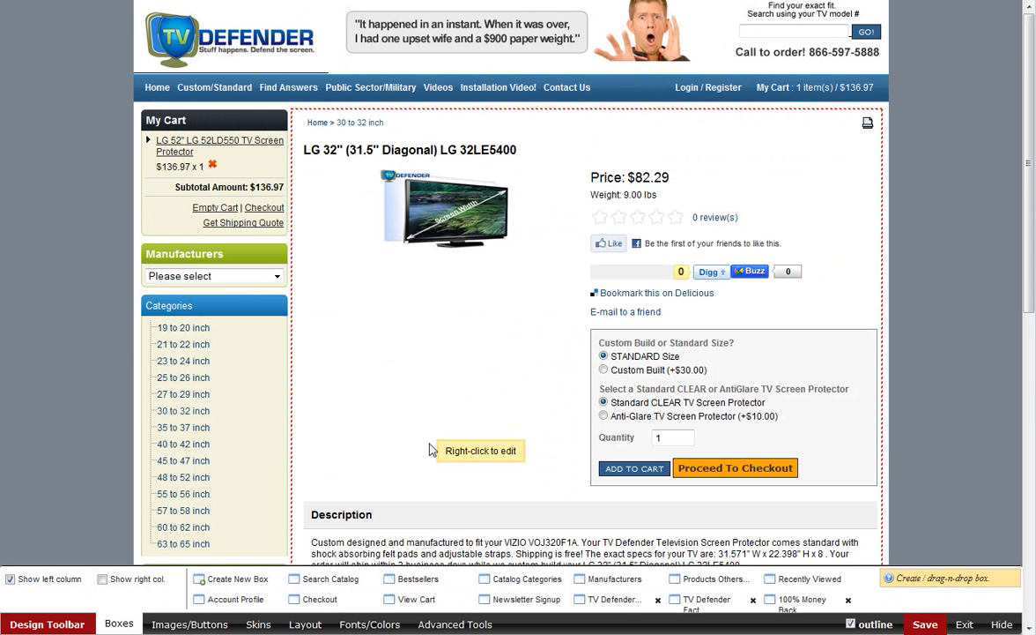
scroll(422, 428, "down", 3)
scroll(421, 323, "up", 3)
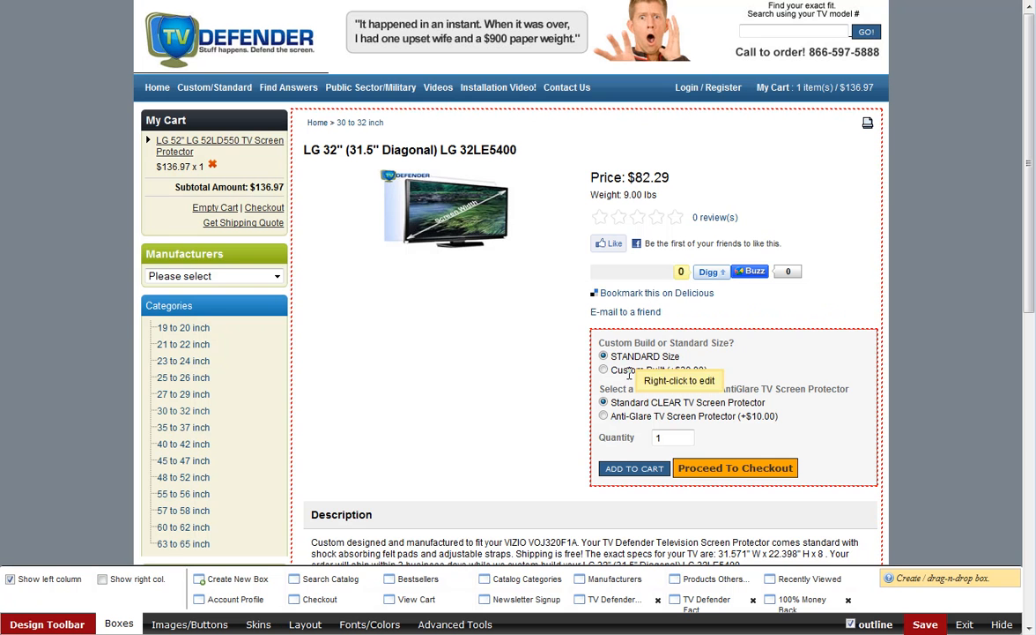
left_click_drag(1027, 266, 1028, 472)
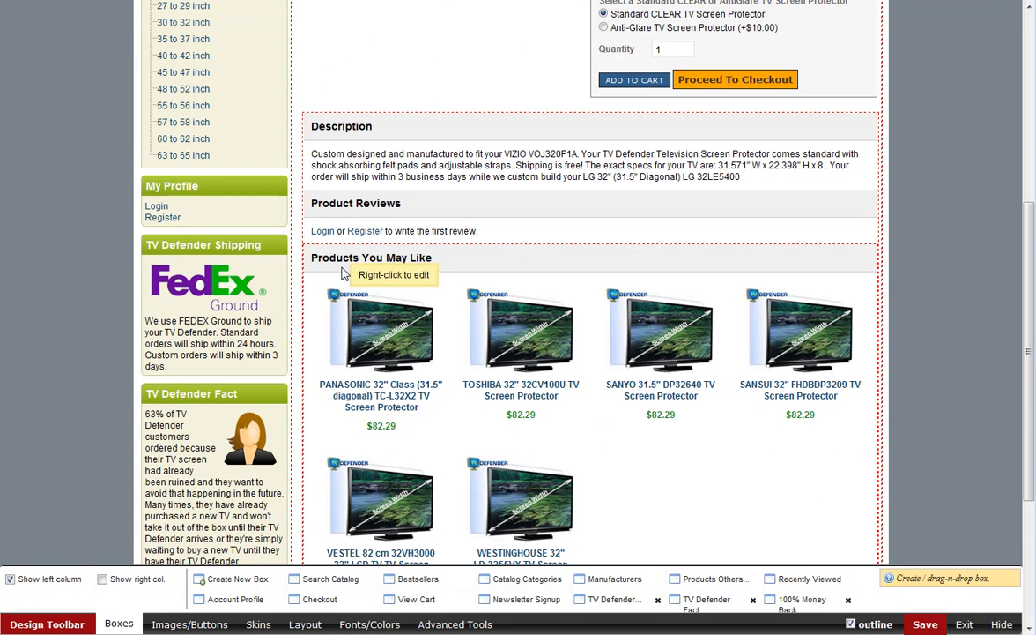
left_click_drag(1029, 445, 1030, 320)
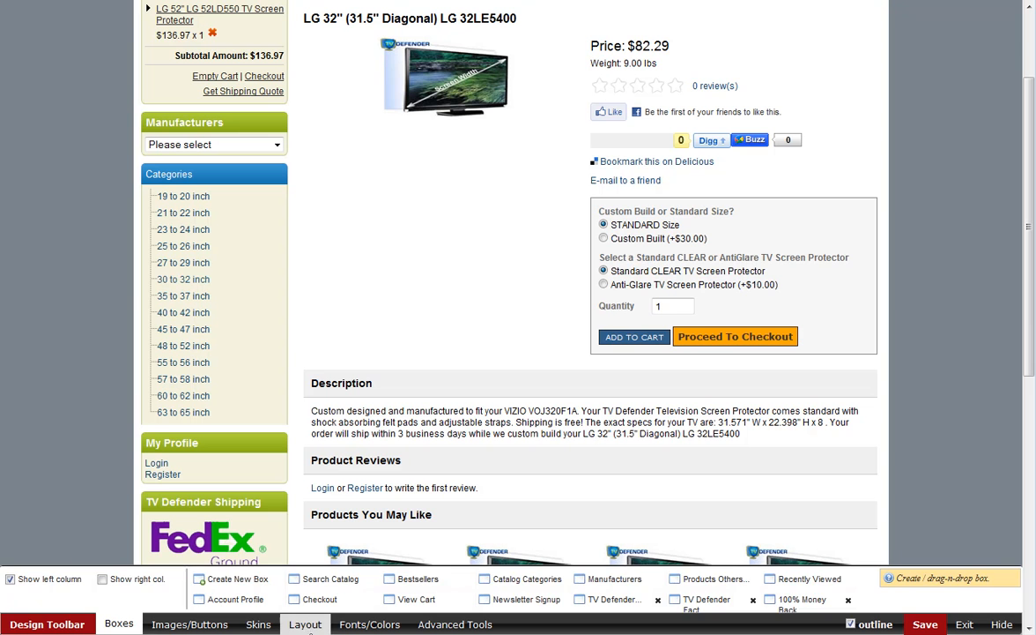
Step: Set the product page view to Style 1 in the Layout Editor, save it and close the editor
left_click(305, 623)
left_click(328, 600)
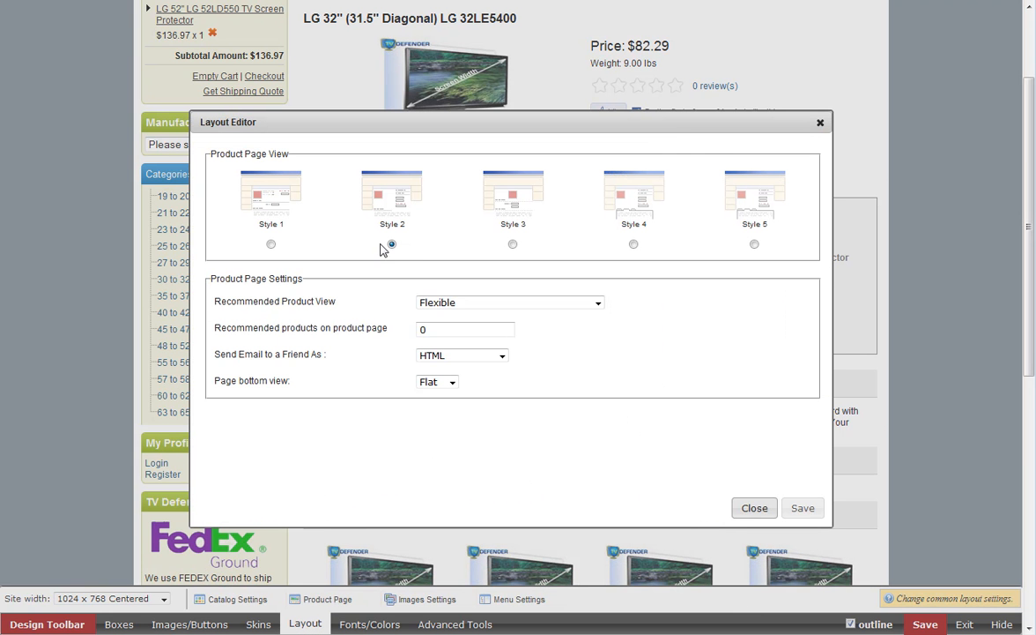
left_click(271, 245)
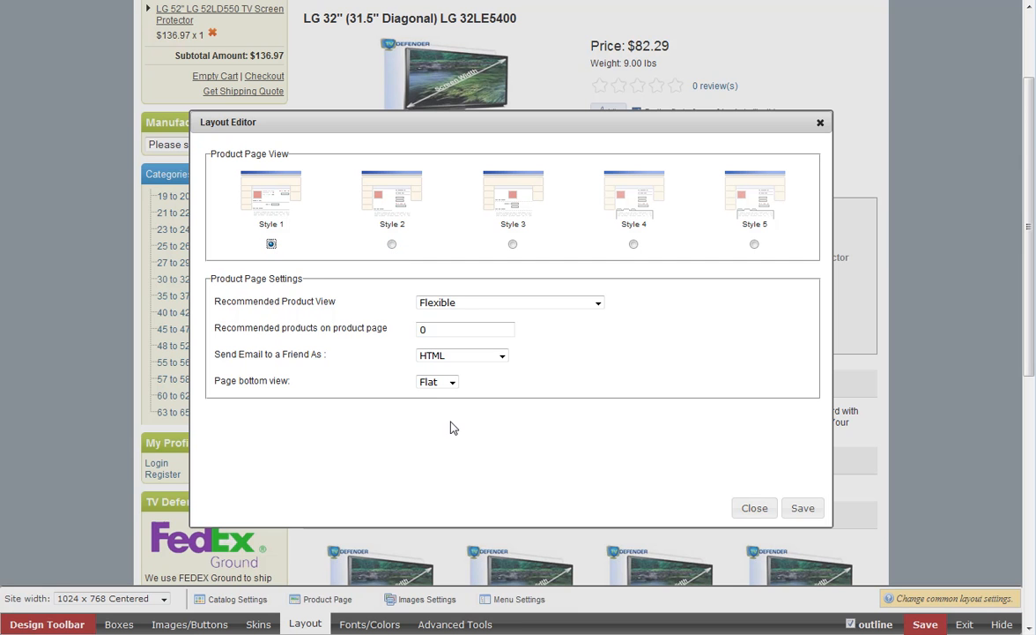
left_click(800, 509)
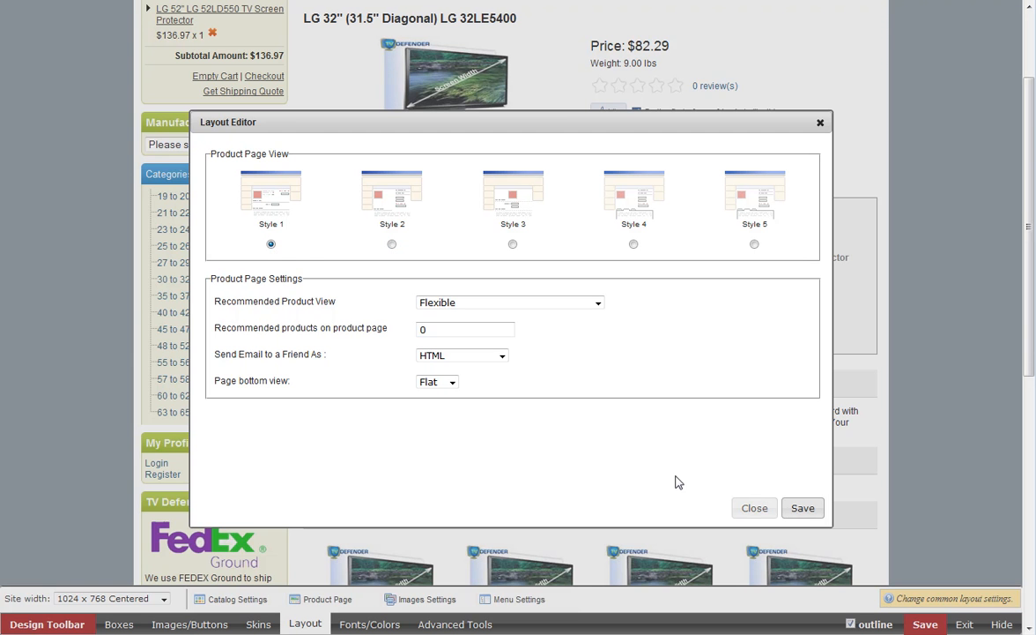
left_click(754, 509)
Step: Switch to the live storefront and open the VESTEL 32PH6110b product page to examine its layout
key("ctrl+Tab")
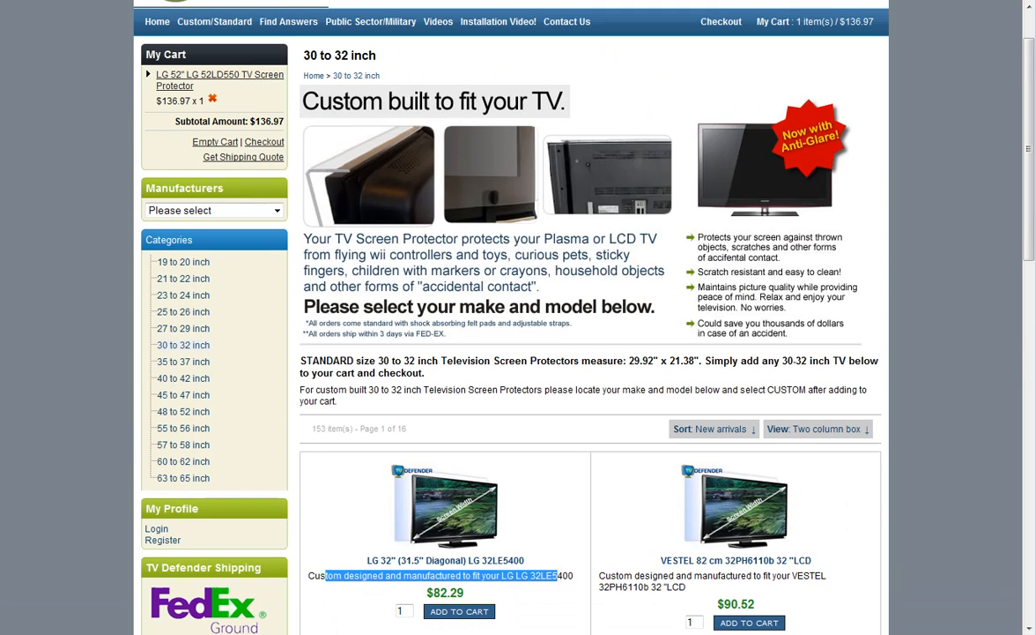
scroll(545, 504, "down", 2)
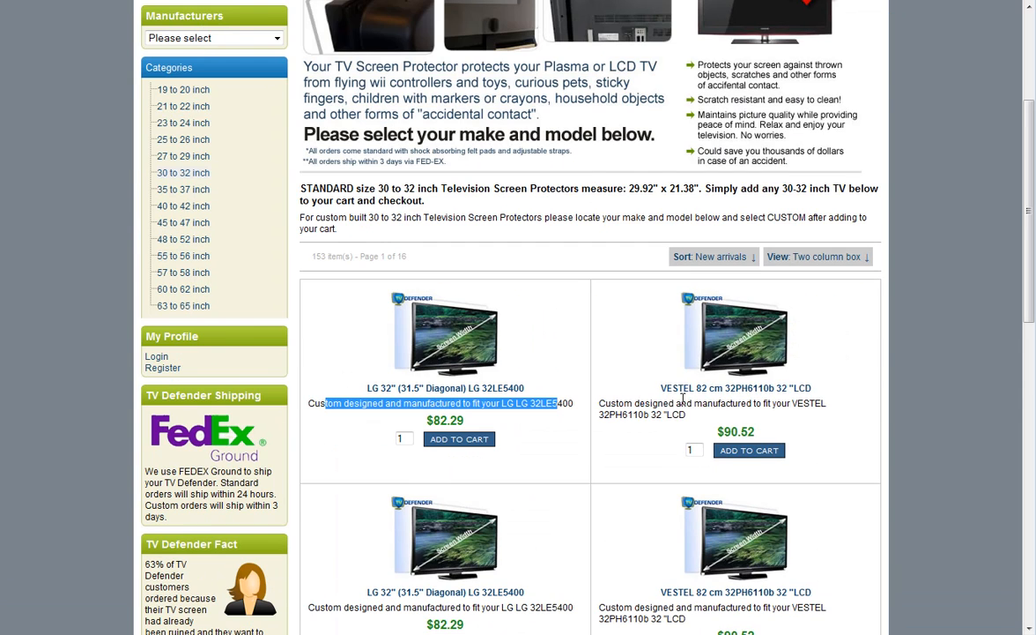
left_click(684, 393)
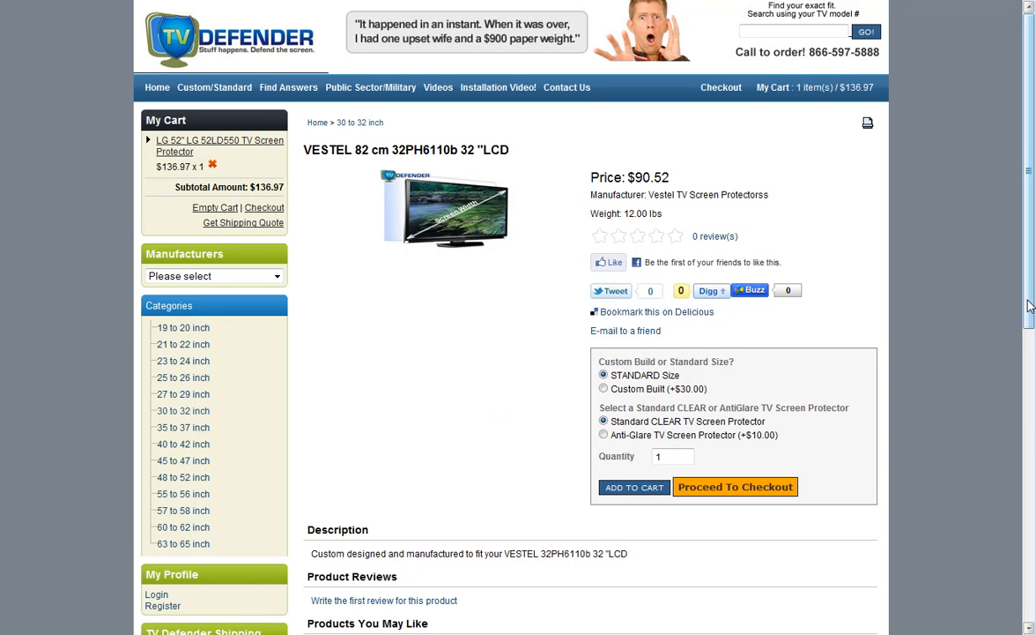
scroll(864, 439, "down", 3)
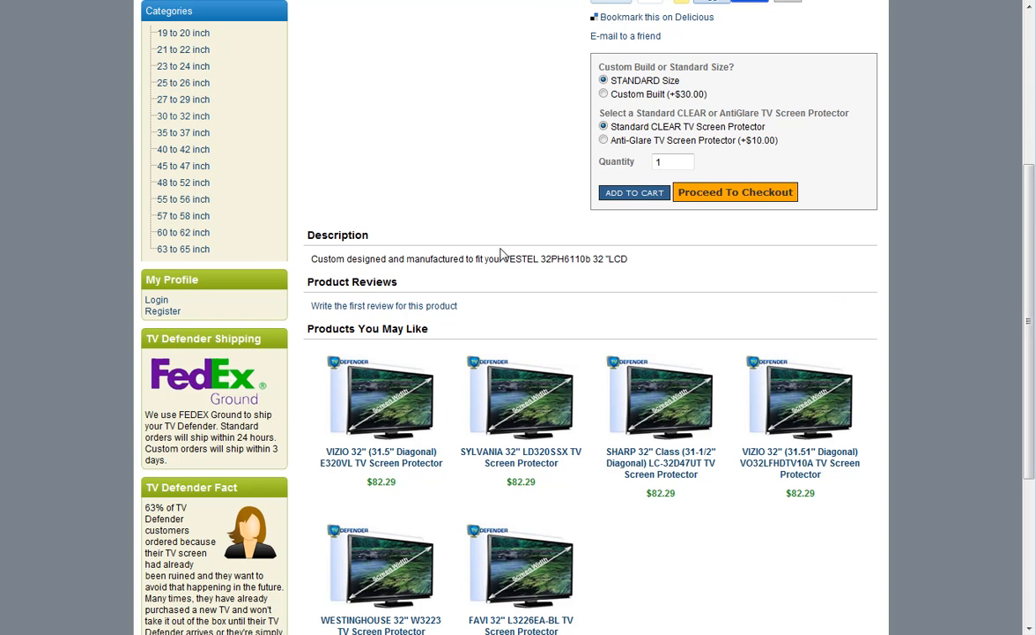
scroll(1031, 370, "up", 2)
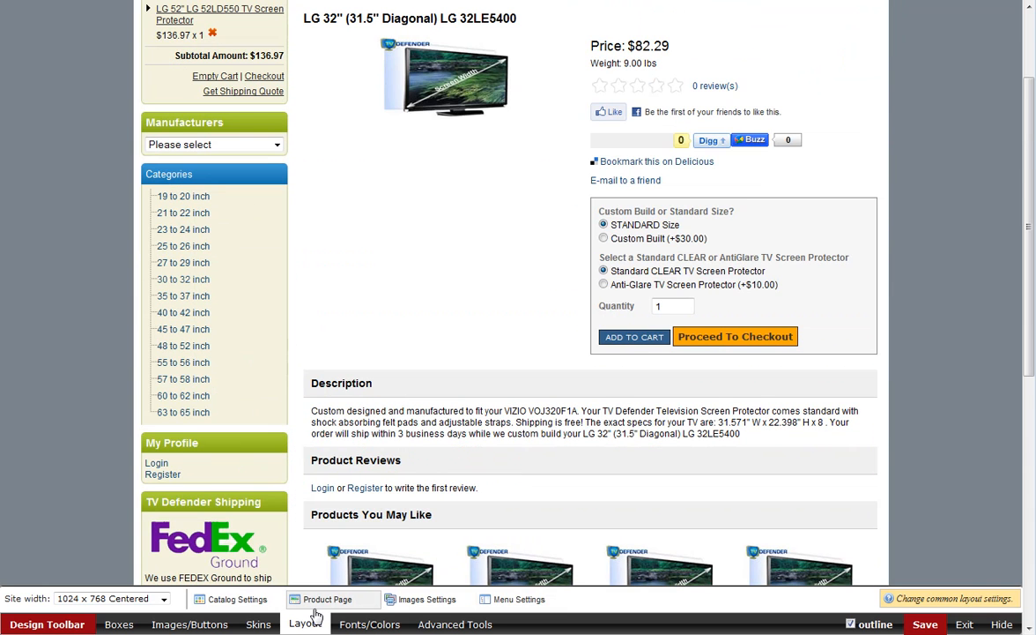
Step: Review the product page view styles in the Layout Editor, close it and compare them with the LG product page
left_click(324, 600)
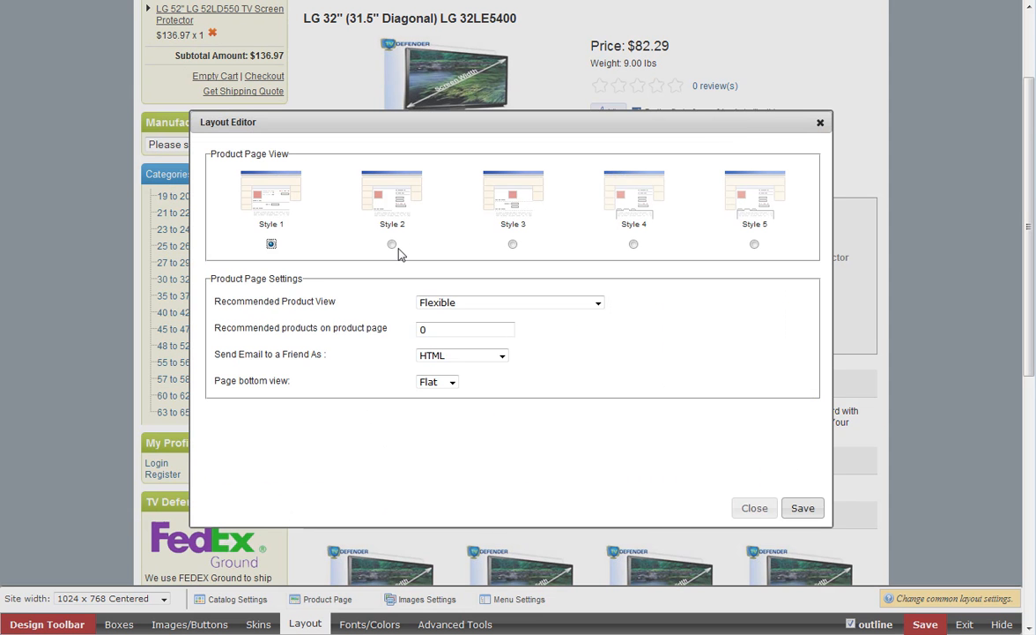
left_click(755, 508)
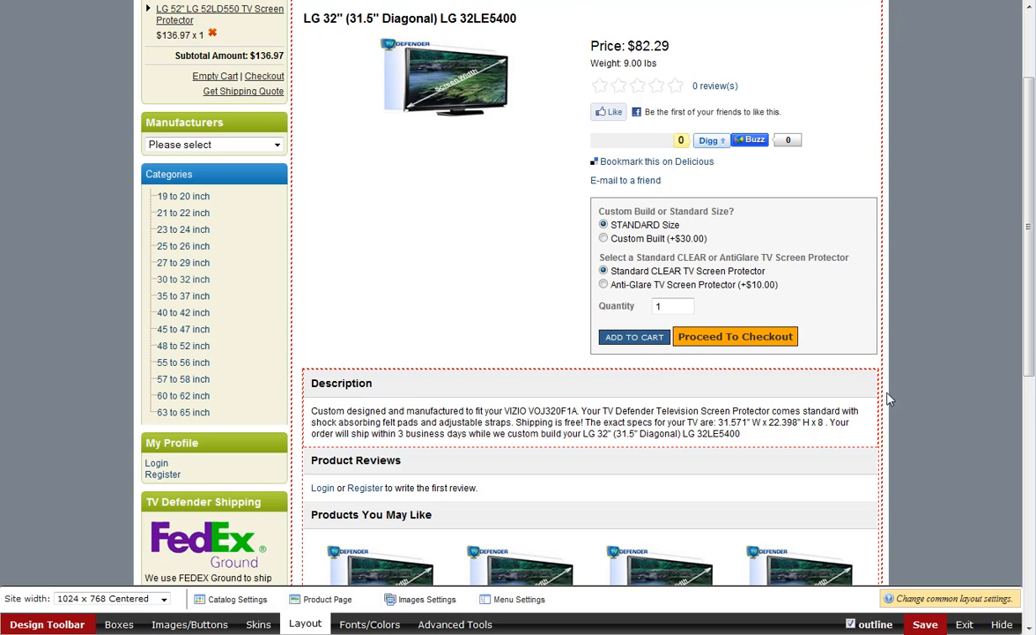
scroll(671, 410, "down", 3)
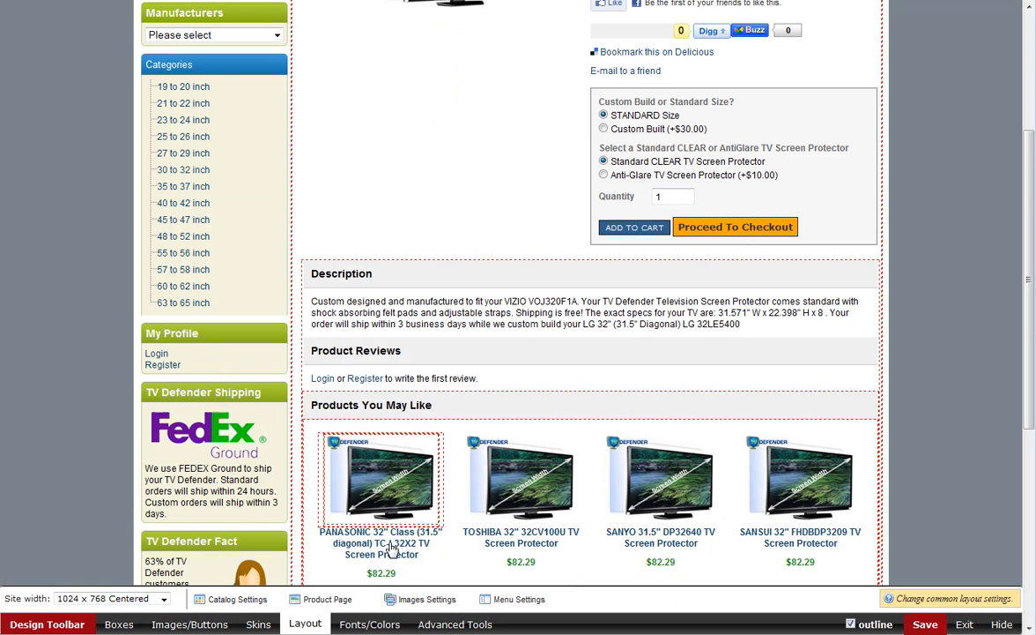
Step: Change the product page view to Style 3 in the Layout Editor and save it
left_click(343, 599)
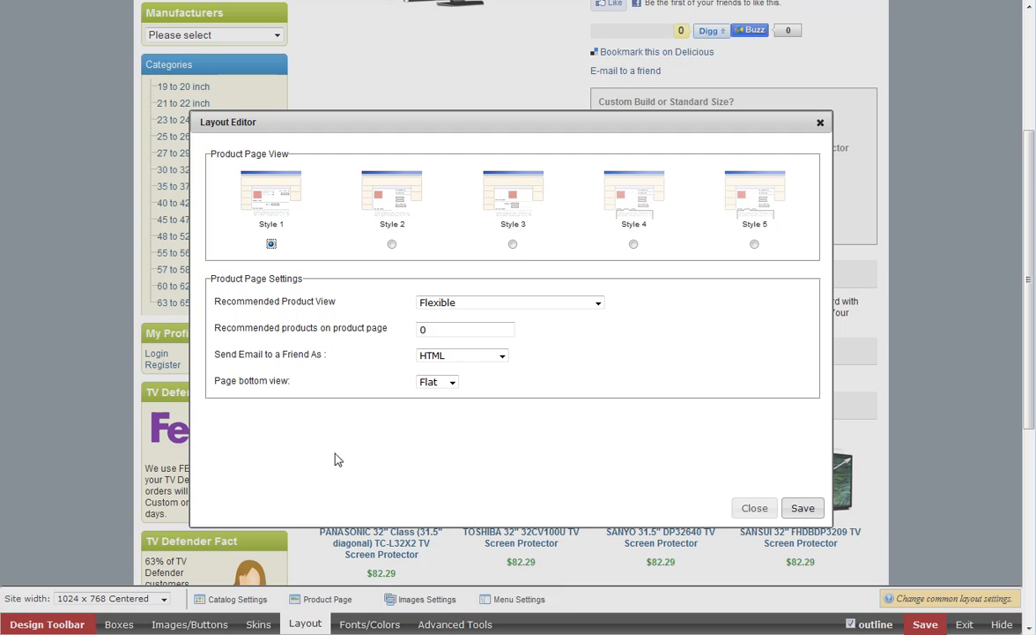
left_click(513, 245)
left_click(802, 509)
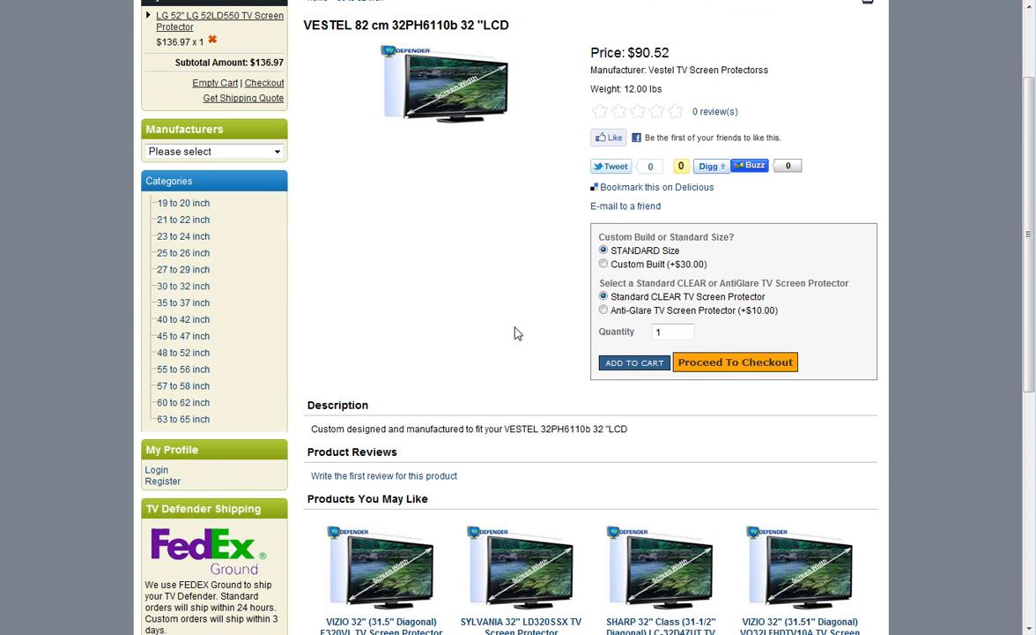
Step: Refresh the VESTEL product page in the live storefront and examine the layout down to the recommended products
key("F5")
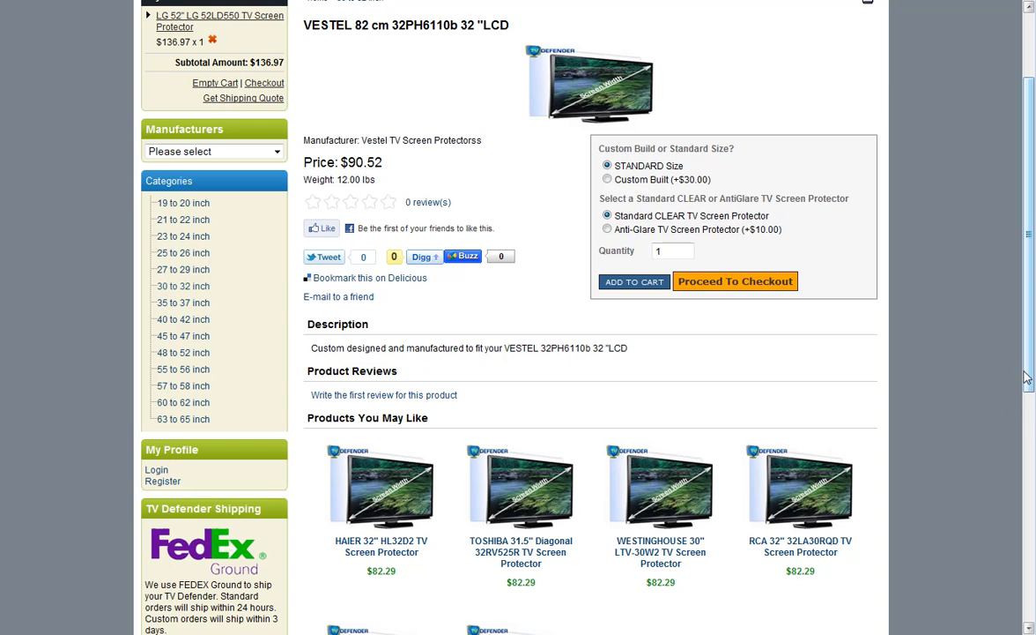
scroll(1031, 291, "up", 3)
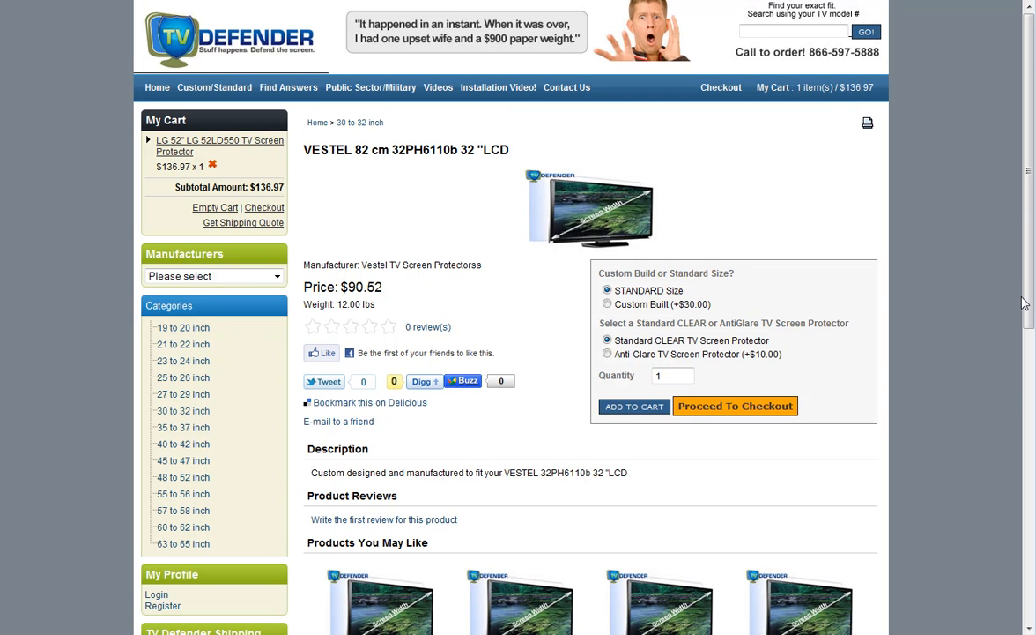
left_click_drag(1029, 303, 1031, 372)
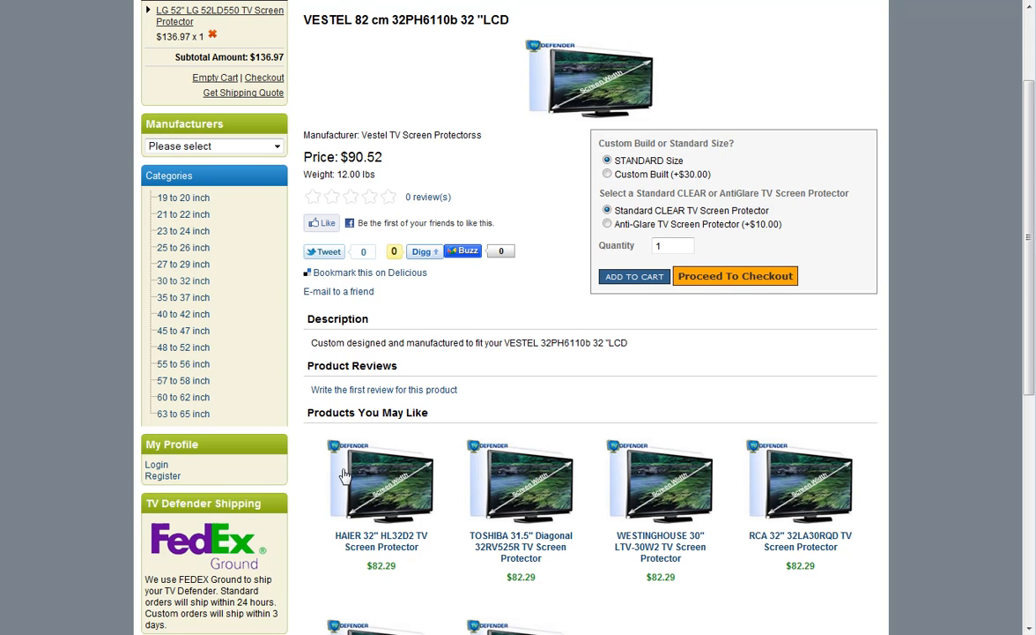
scroll(518, 384, "up", 3)
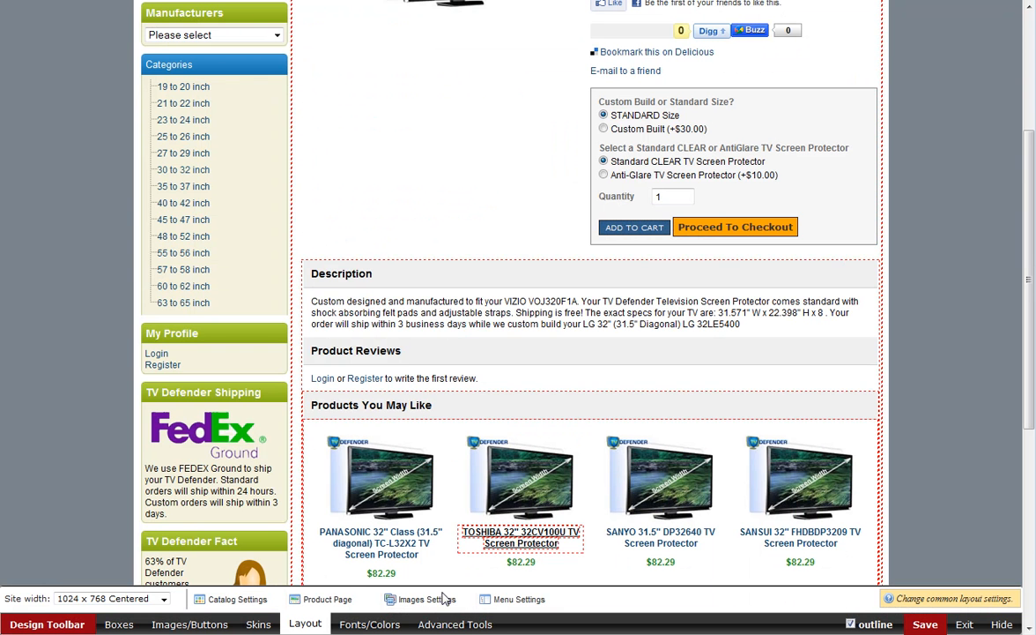
Step: Save Style 4 as the product page view, close the Layout Editor and check the VESTEL product page in the storefront
left_click(326, 602)
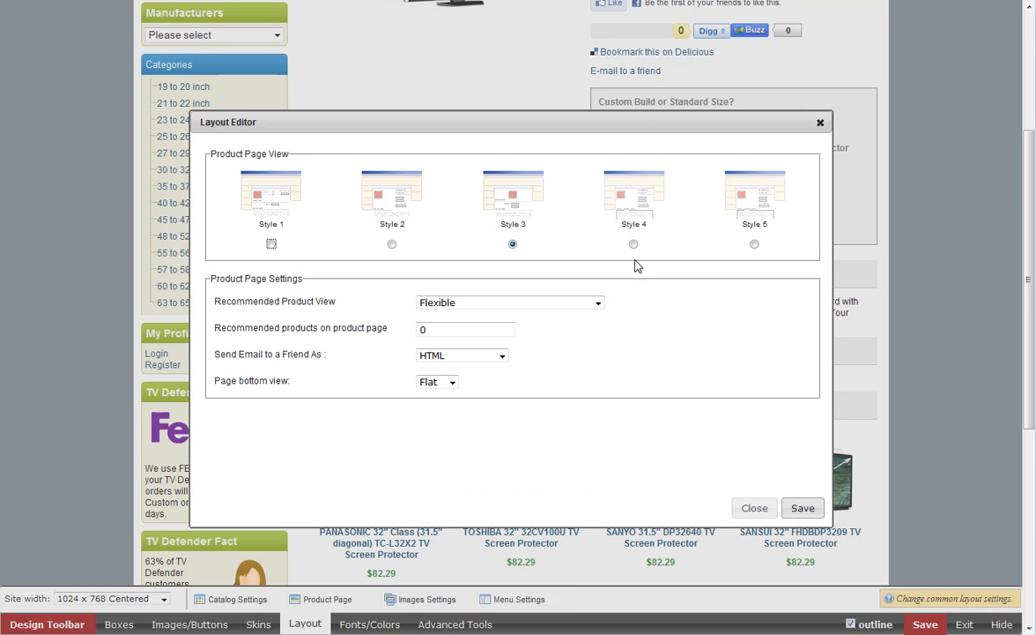
left_click(634, 244)
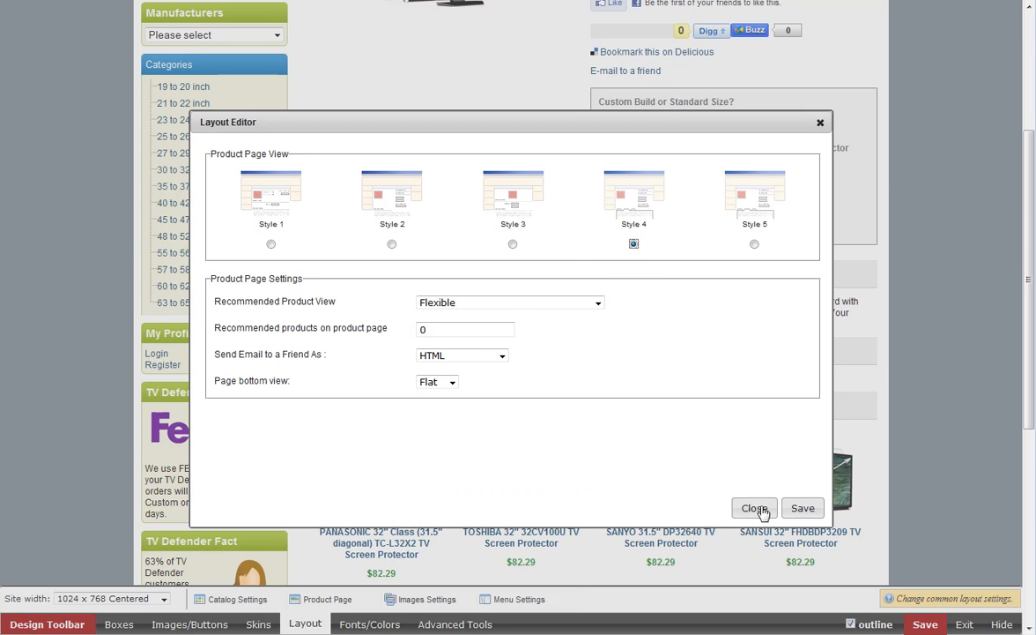
left_click(797, 509)
left_click(769, 508)
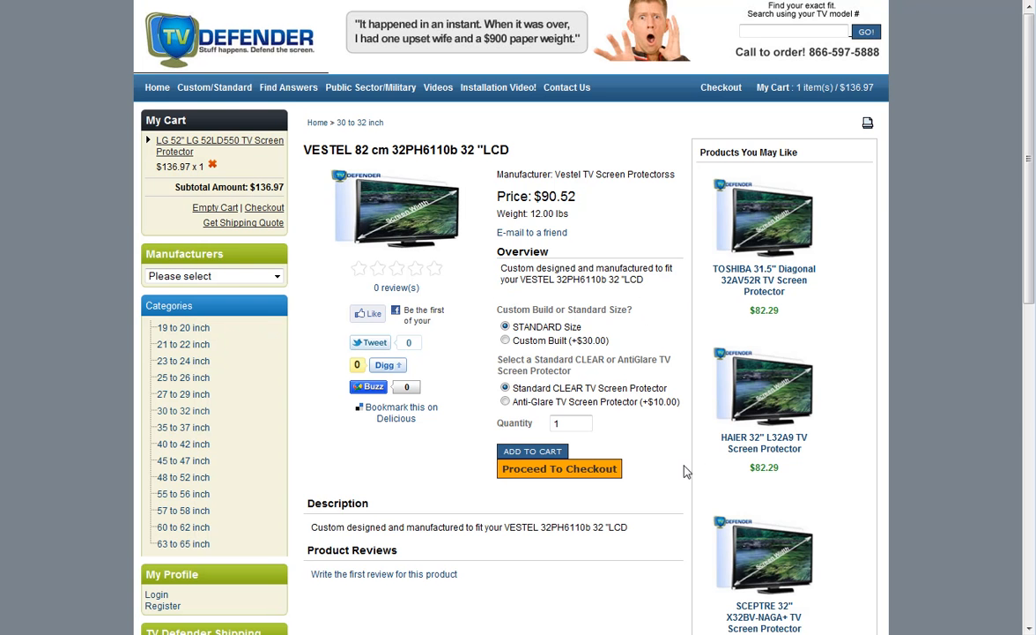
scroll(683, 470, "down", 3)
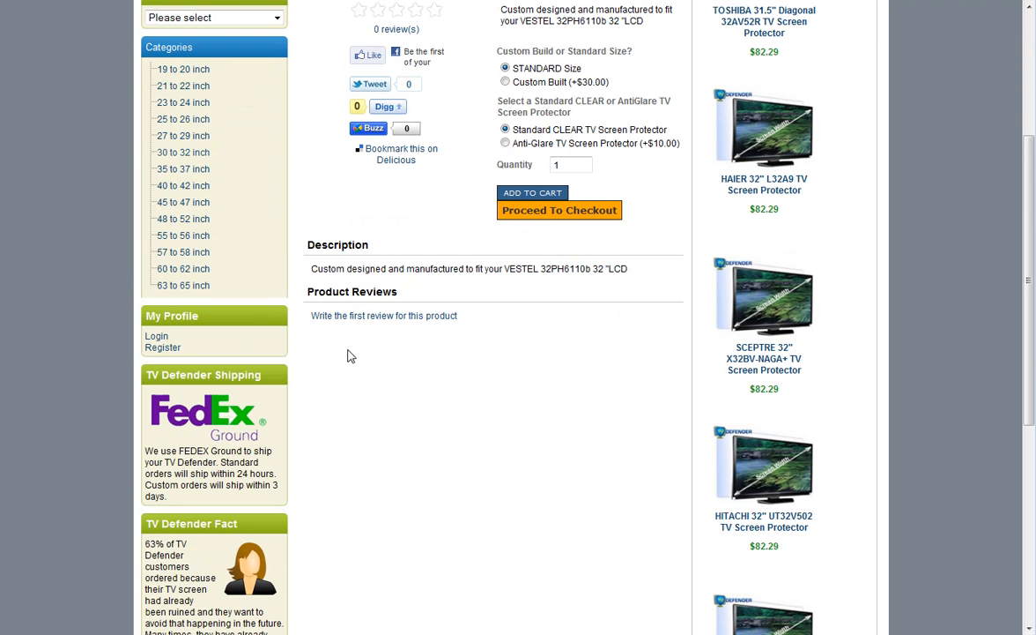
scroll(595, 493, "up", 3)
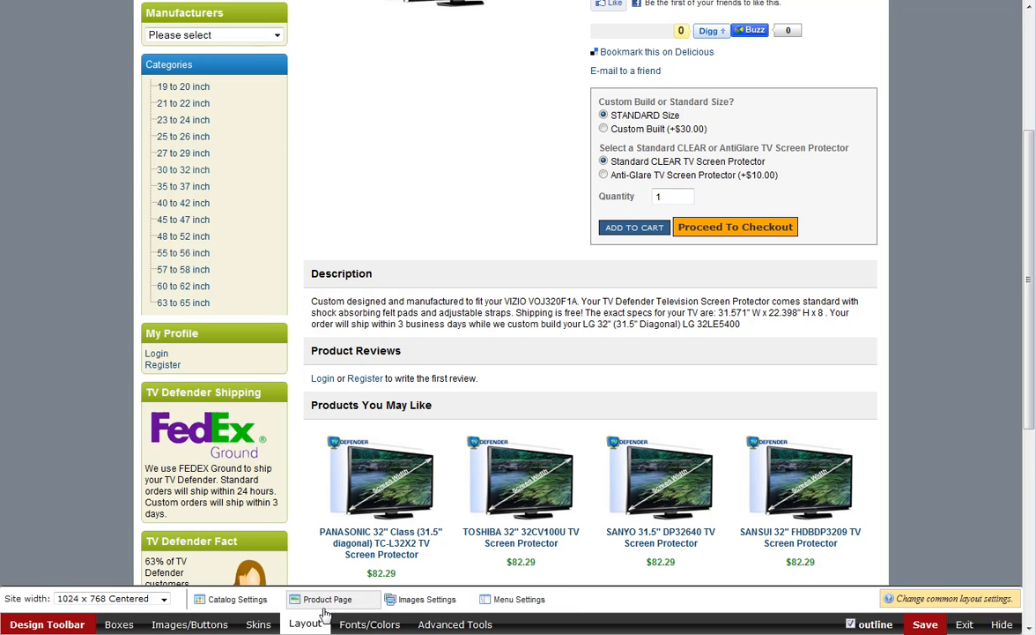
Step: Set the product page view to Style 5, save it and close the Layout Editor
left_click(326, 600)
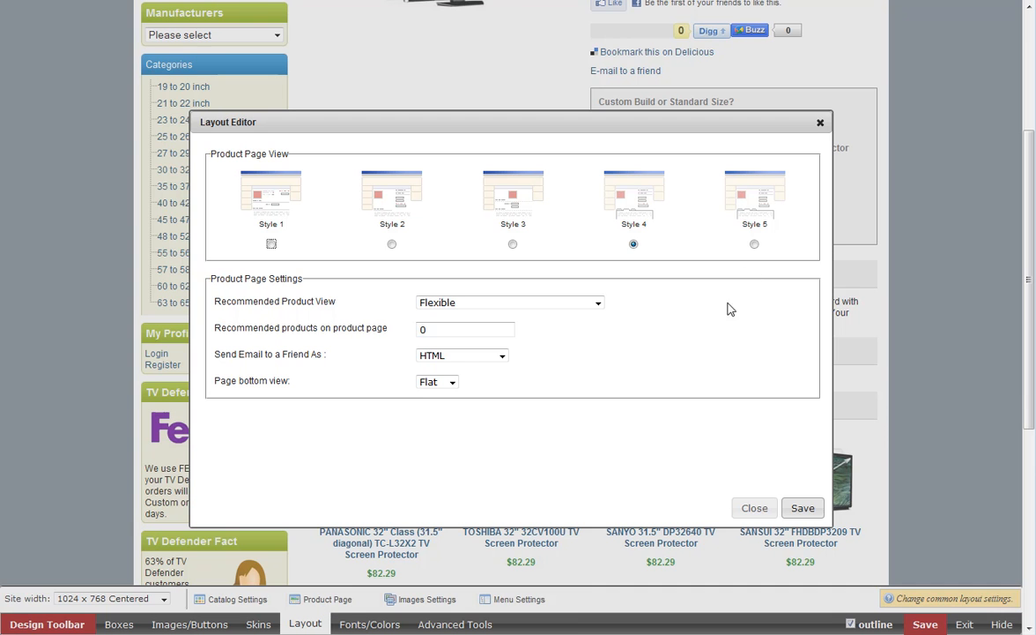
left_click(754, 244)
left_click(801, 509)
left_click(748, 508)
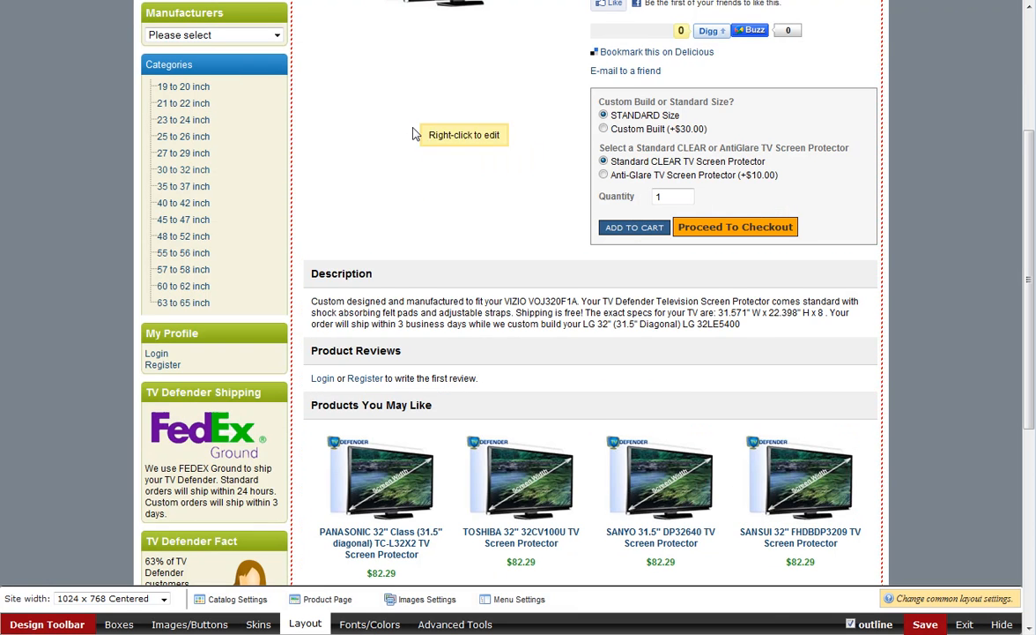
Step: Refresh the VESTEL product page in the storefront and examine its layout, from the product box down through the recommended products column
left_click(379, 1)
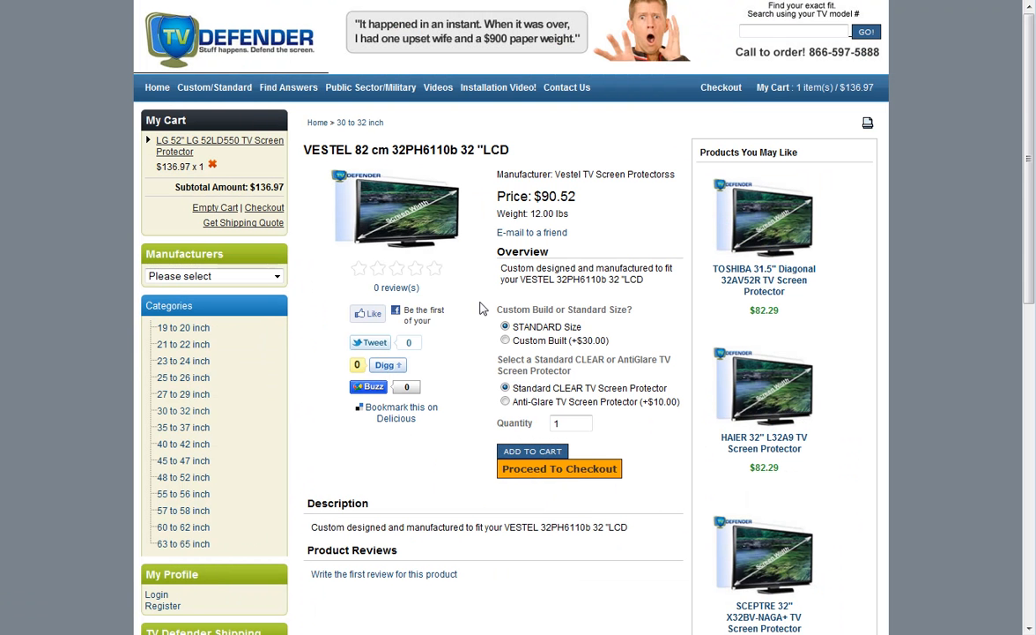
key("F5")
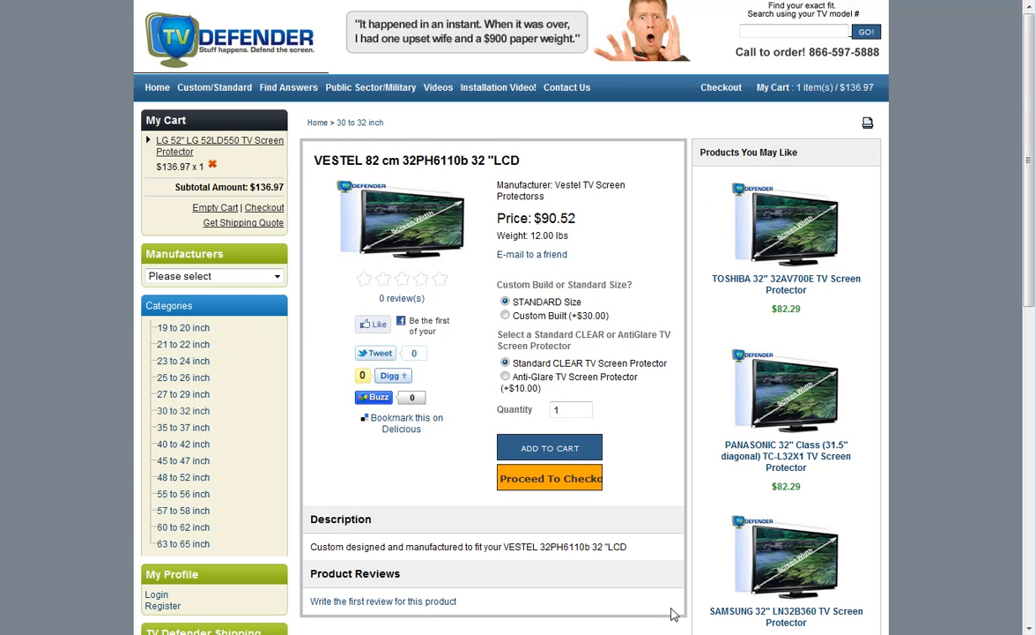
left_click_drag(492, 572, 343, 573)
left_click(395, 524)
scroll(876, 255, "down", 3)
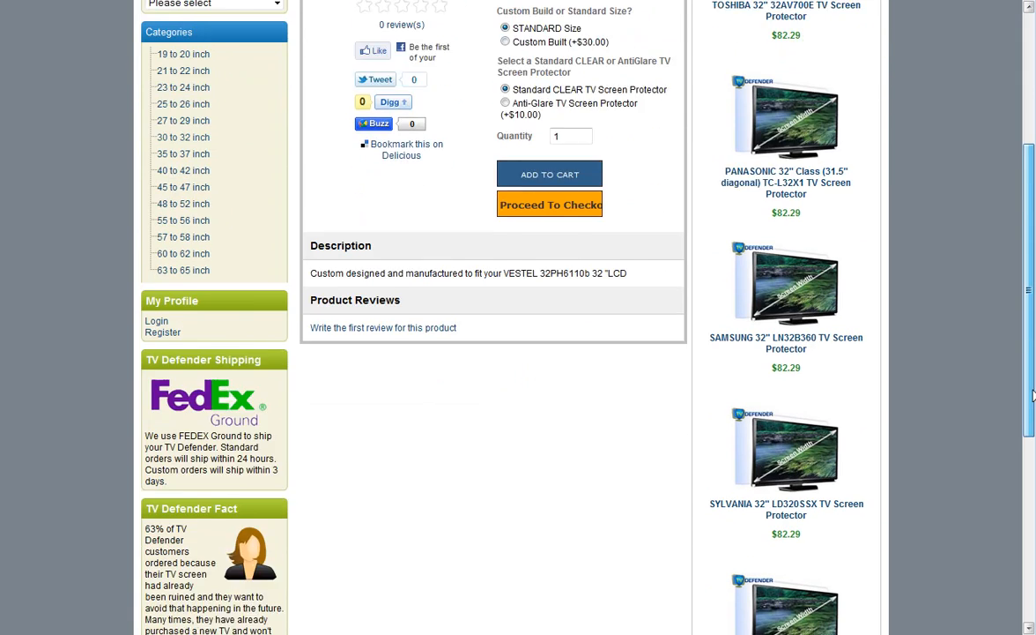
scroll(730, 176, "up", 3)
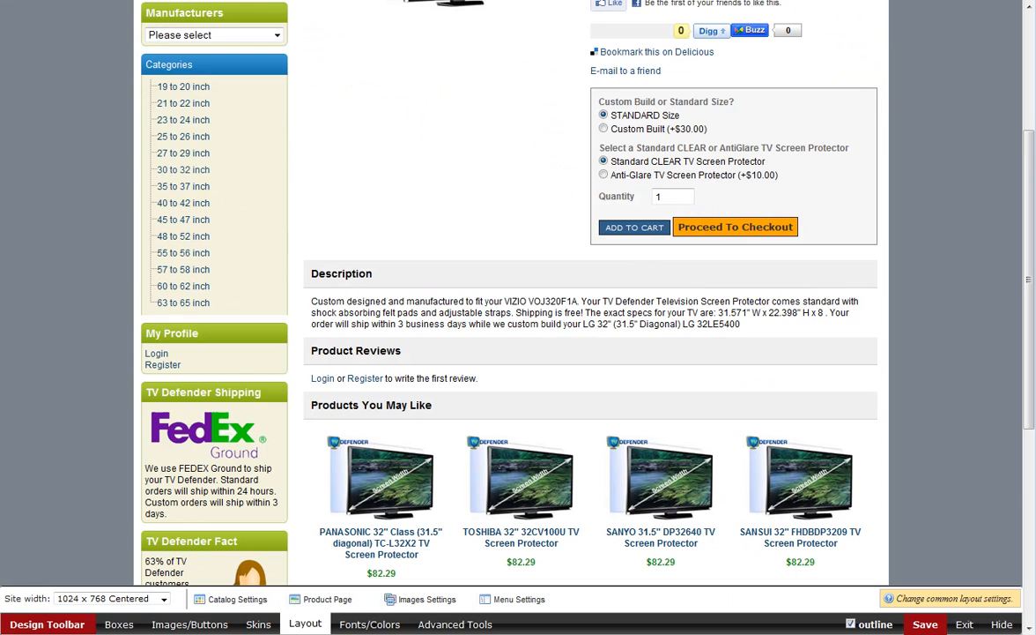
Step: Set the product page view to Style 2, save it, close the Layout Editor and check the VESTEL product page in the storefront
left_click(323, 600)
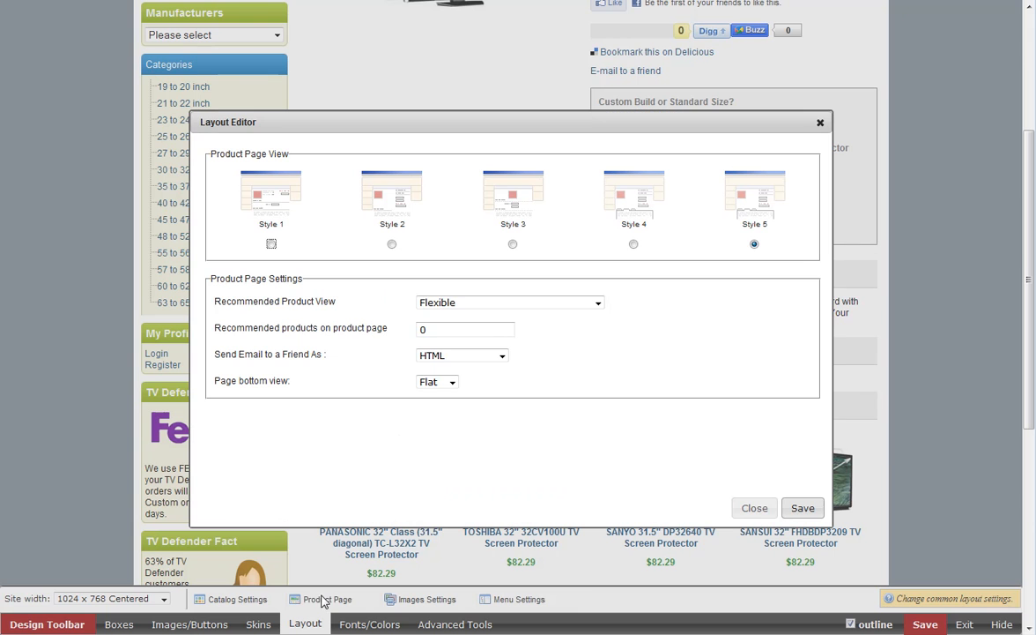
left_click(392, 244)
left_click(801, 508)
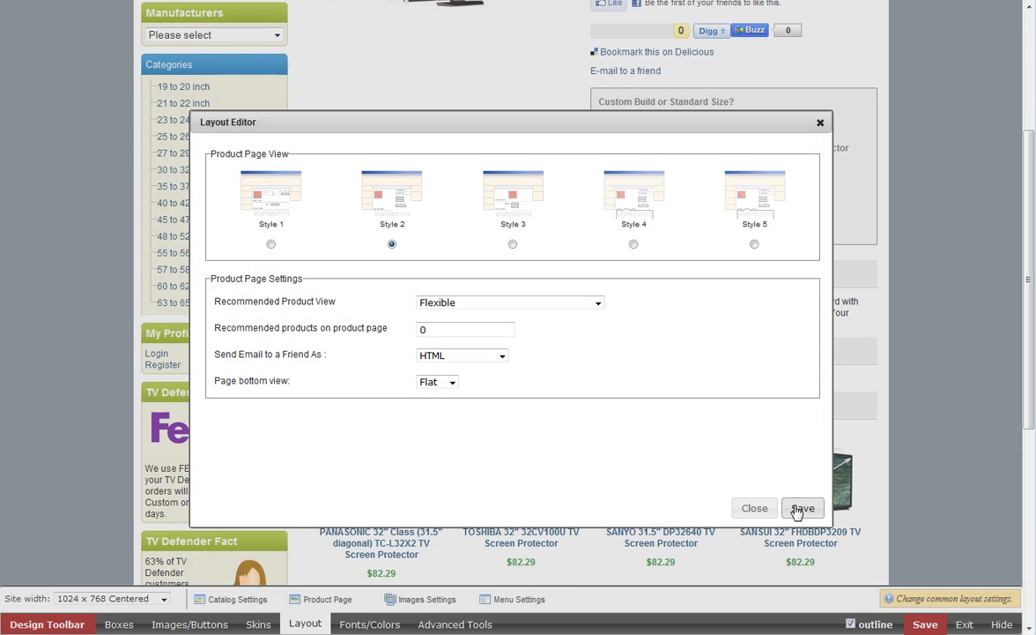
left_click(750, 511)
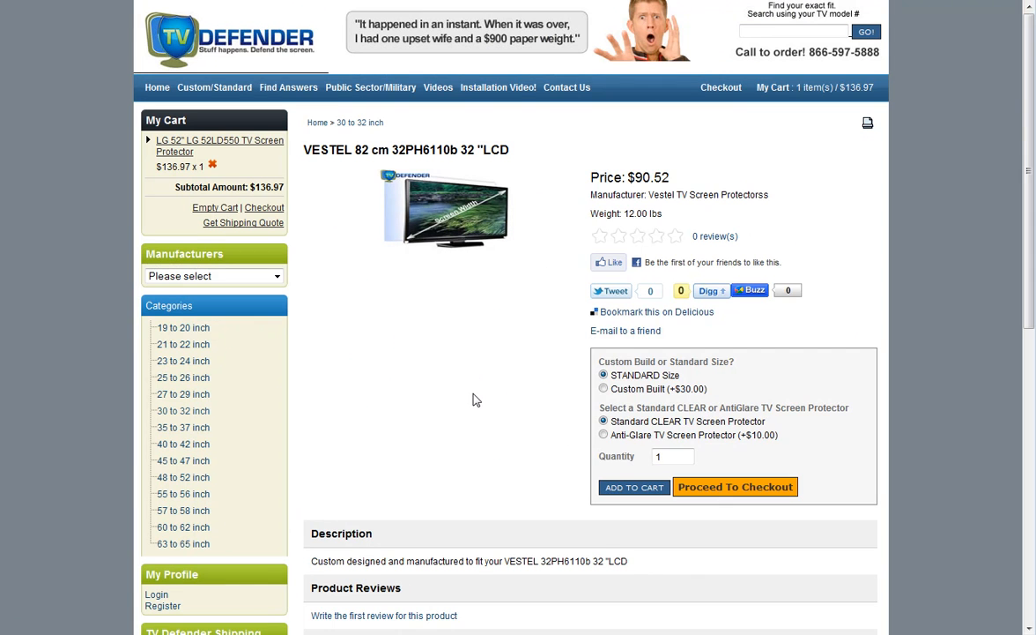
scroll(865, 309, "down", 1)
scroll(864, 309, "up", 1)
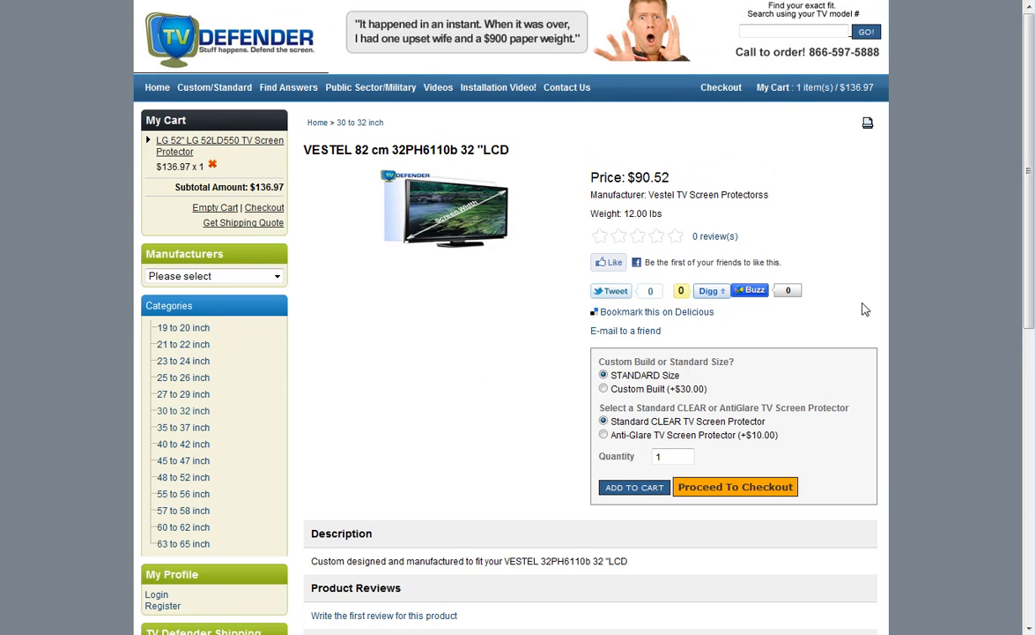